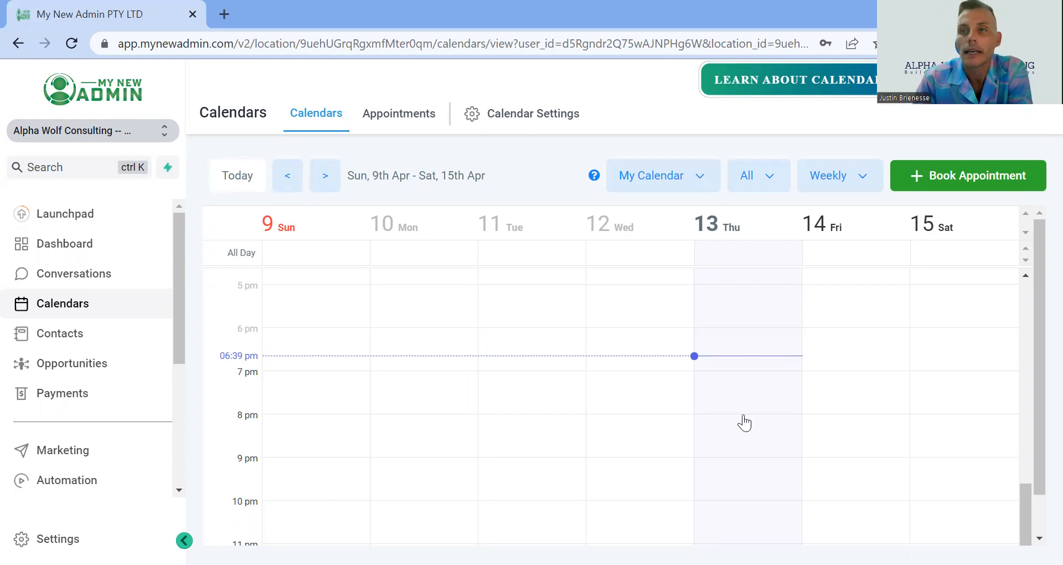
Start booking an appointment for the first listed contact and switch the team member from Calendar Default to the named user
{"action": "left_click", "coordinate": [942, 175]}
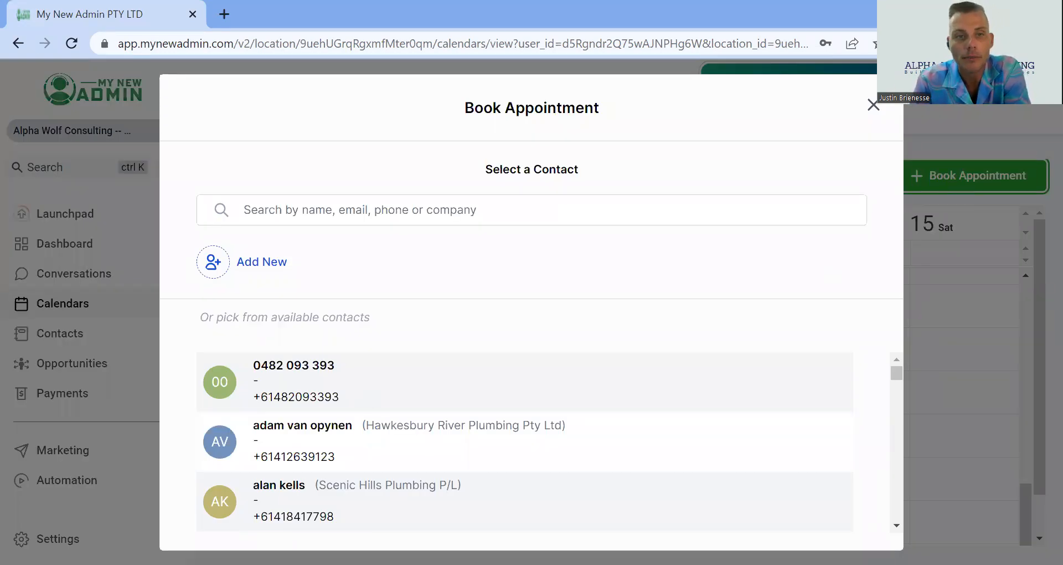
{"action": "left_click", "coordinate": [329, 374]}
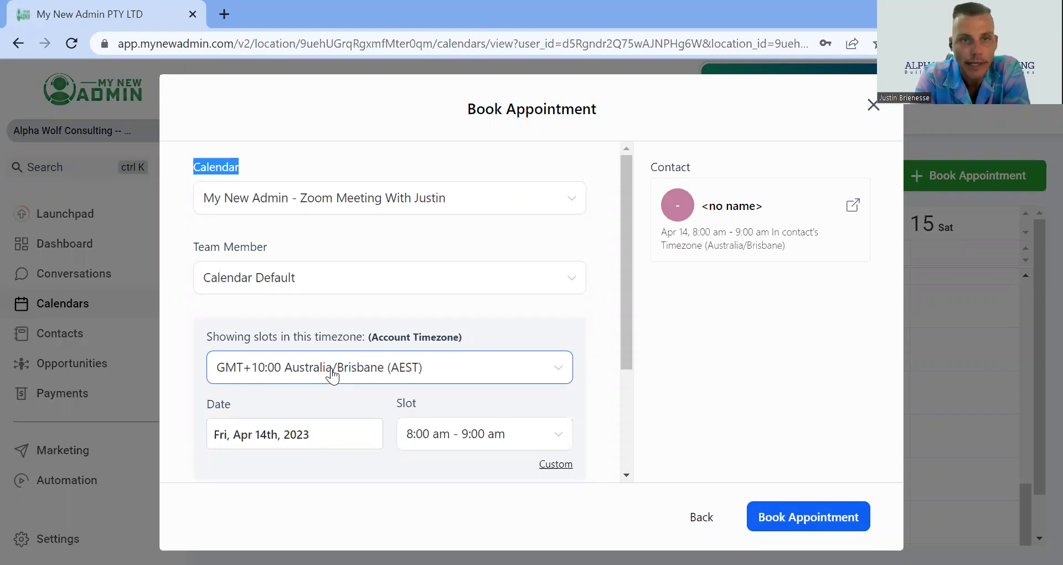
{"action": "left_click", "coordinate": [359, 278]}
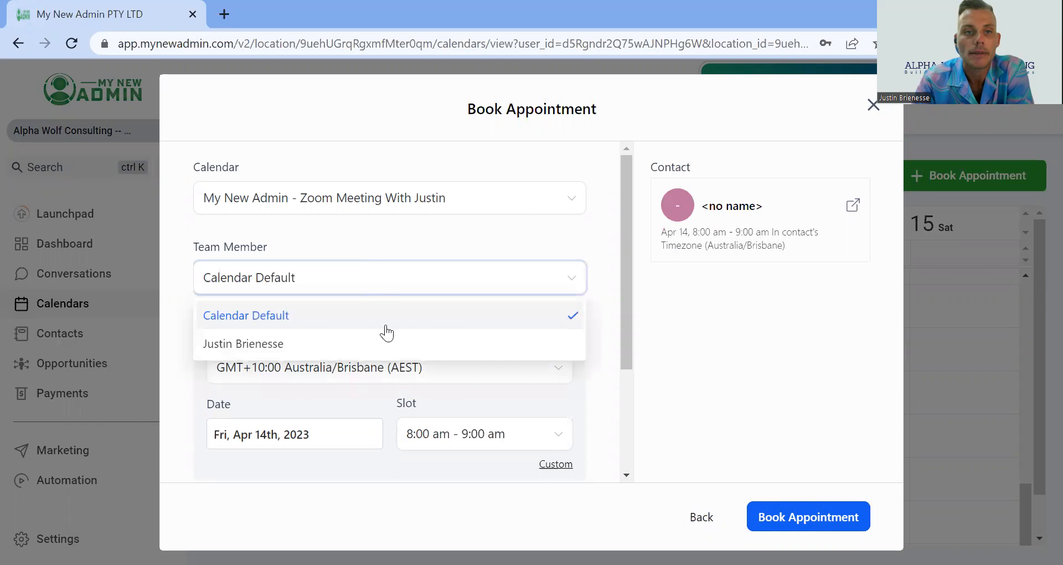
{"action": "left_click", "coordinate": [374, 346]}
Review the available time slots for the selected date, then back out and close the booking dialog without booking
{"action": "scroll", "coordinate": [417, 257], "scroll_direction": "down", "scroll_amount": 3}
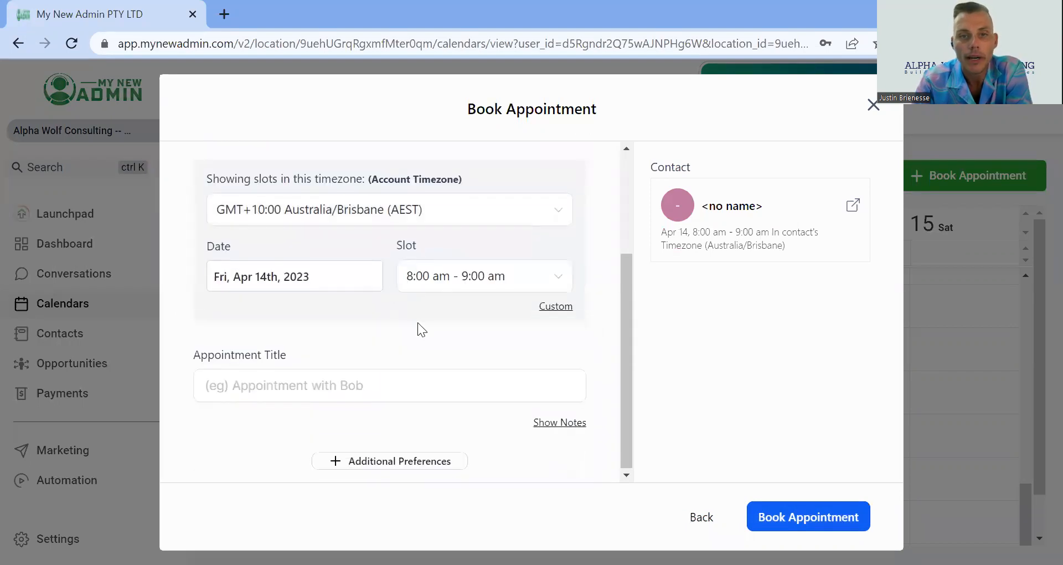
{"action": "left_click", "coordinate": [451, 284]}
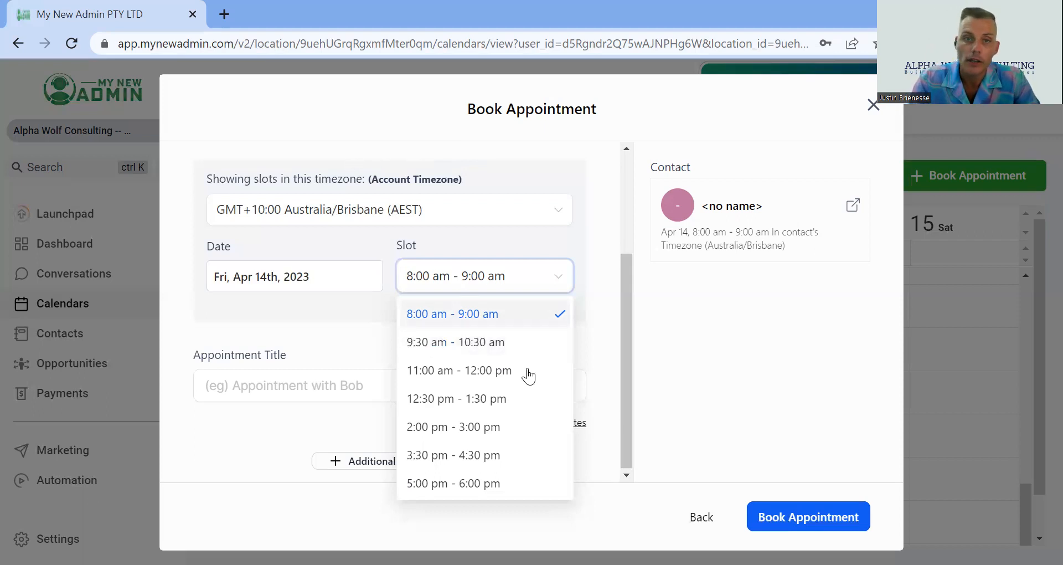
{"action": "left_click", "coordinate": [562, 274]}
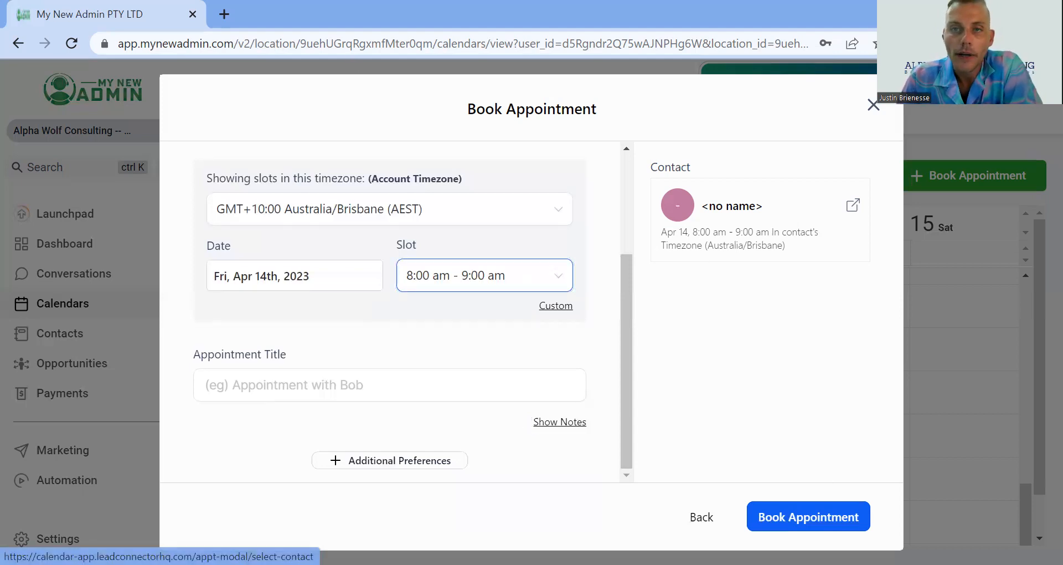
{"action": "left_click", "coordinate": [702, 517]}
{"action": "left_click", "coordinate": [873, 105]}
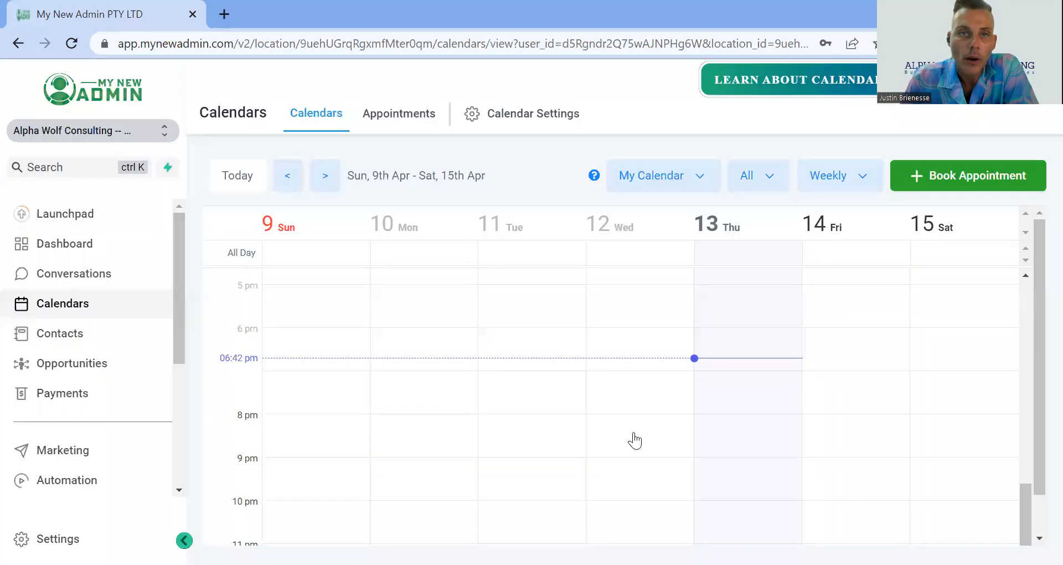
Open Calendar Settings and start editing the Zoom meeting calendar
{"action": "left_click", "coordinate": [526, 127]}
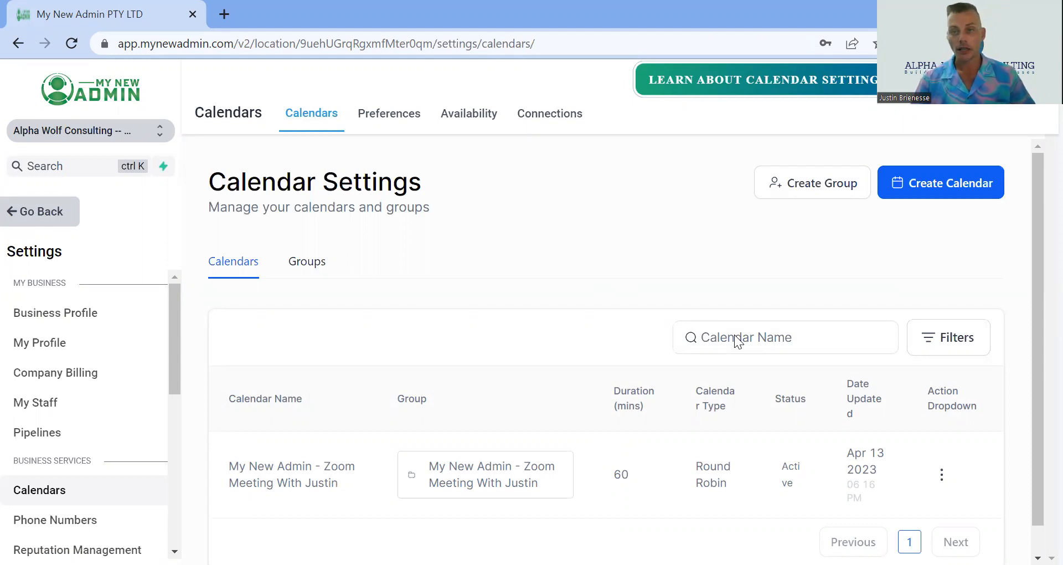
{"action": "left_click", "coordinate": [34, 215]}
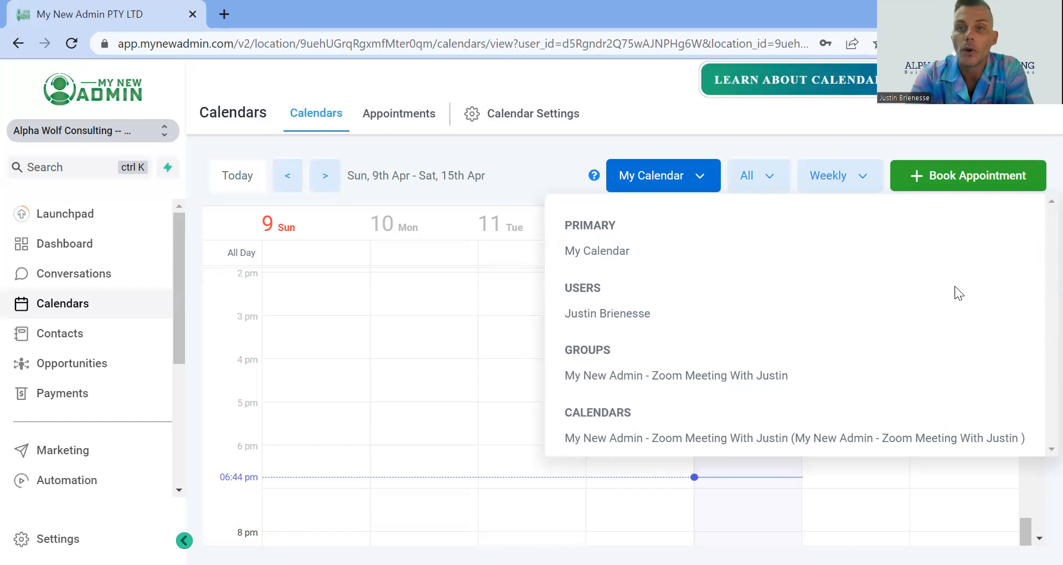
{"action": "left_click", "coordinate": [524, 122]}
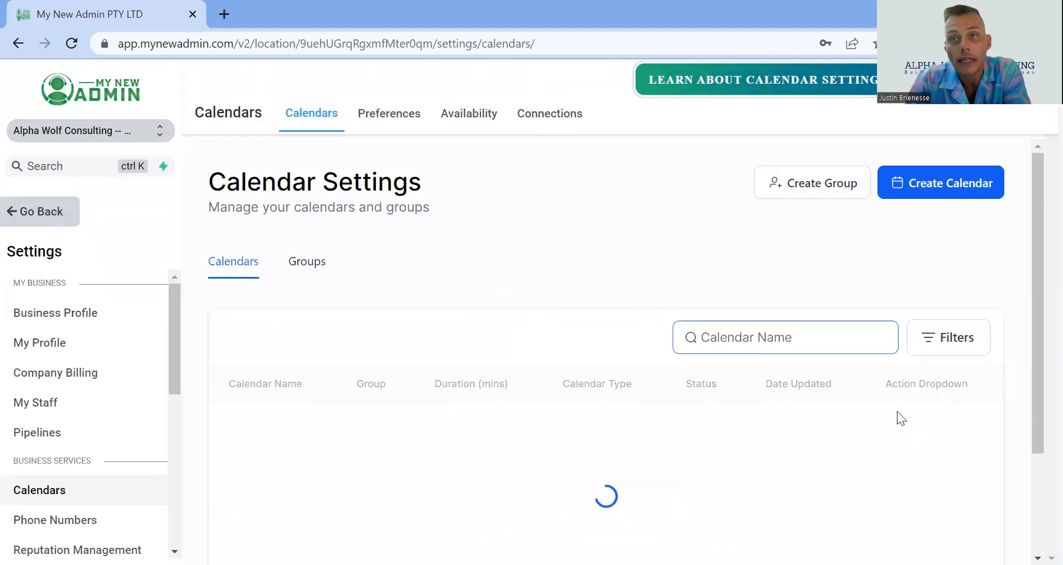
{"action": "scroll", "coordinate": [883, 281], "scroll_direction": "down", "scroll_amount": 1}
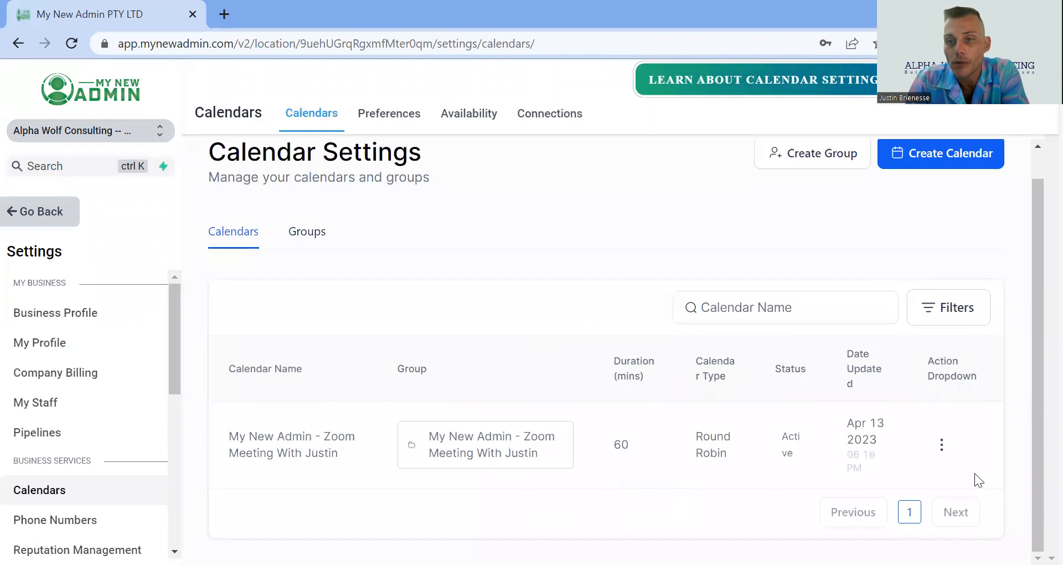
{"action": "left_click", "coordinate": [935, 458]}
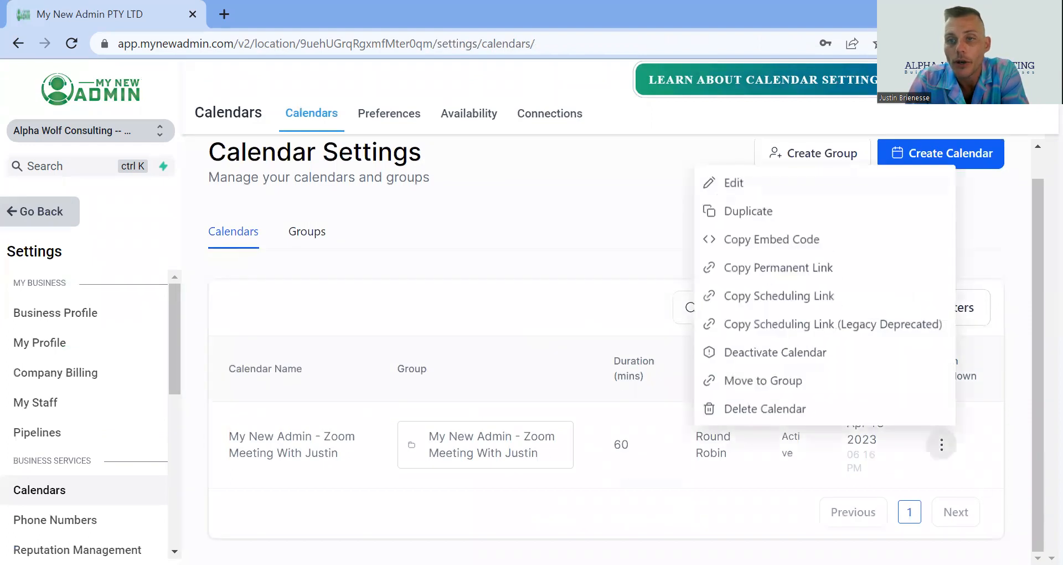
{"action": "left_click", "coordinate": [742, 186]}
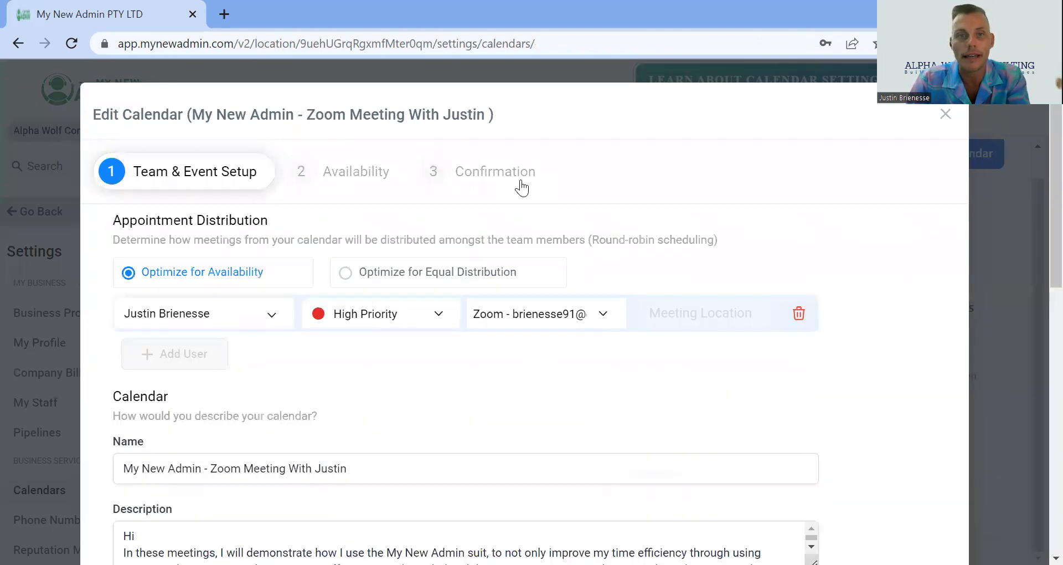
Review the calendar's team and event setup, including its name, description and booking URL
{"action": "scroll", "coordinate": [517, 189], "scroll_direction": "down", "scroll_amount": 3}
{"action": "scroll", "coordinate": [511, 194], "scroll_direction": "up", "scroll_amount": 3}
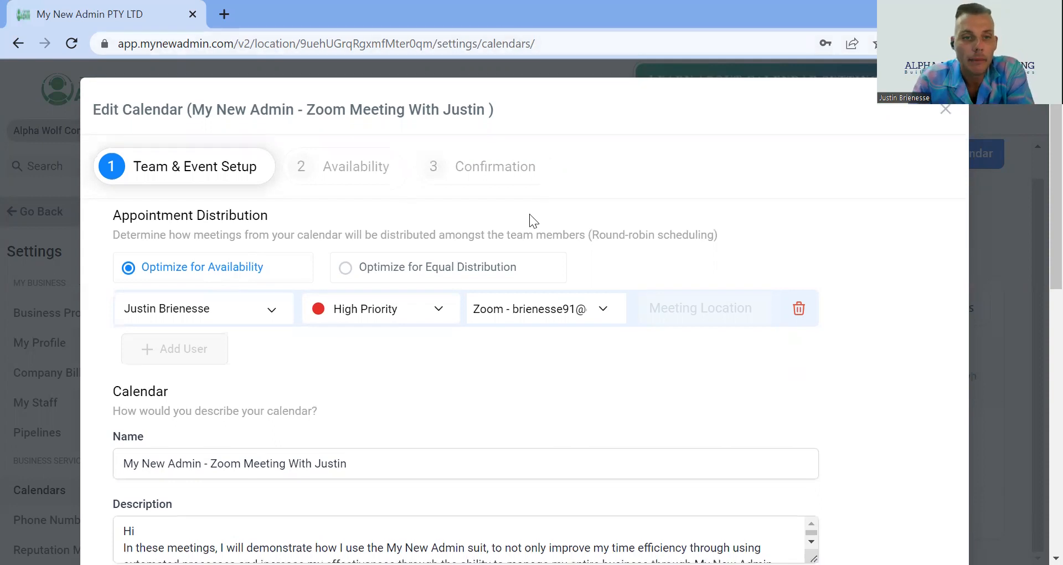
{"action": "scroll", "coordinate": [521, 232], "scroll_direction": "down", "scroll_amount": 2}
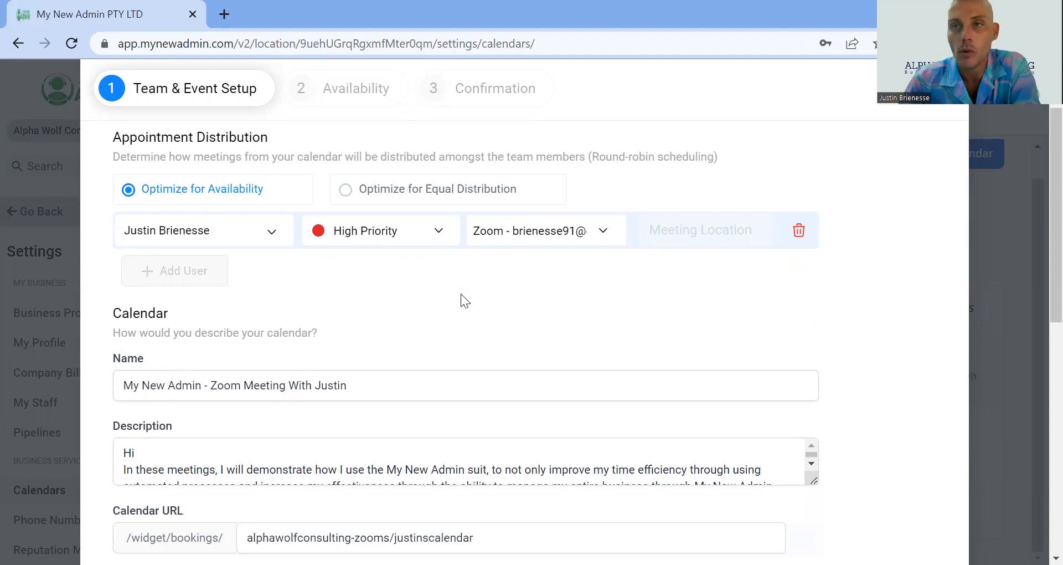
{"action": "scroll", "coordinate": [446, 280], "scroll_direction": "down", "scroll_amount": 2}
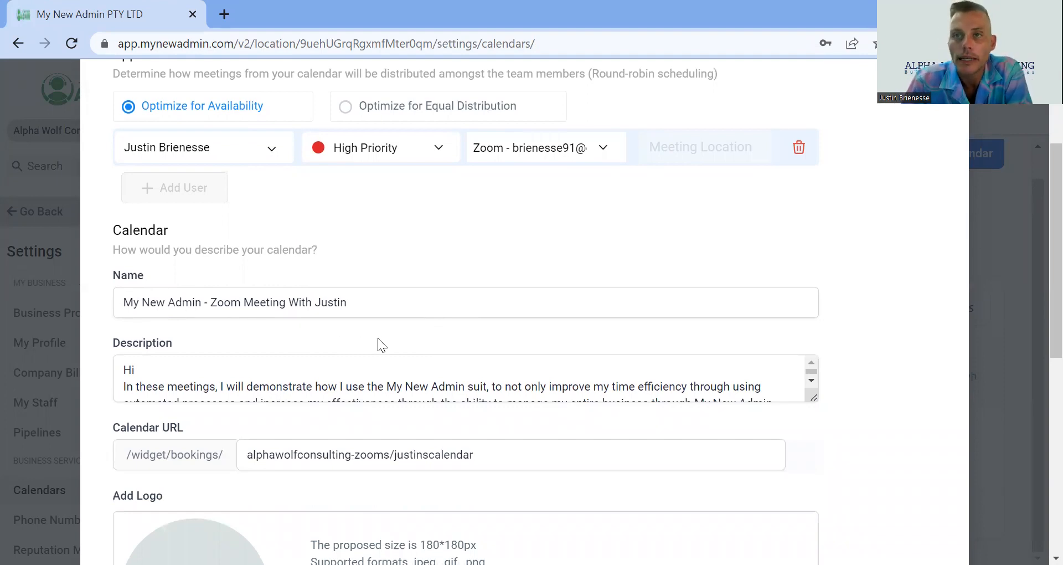
{"action": "scroll", "coordinate": [831, 395], "scroll_direction": "down", "scroll_amount": 3}
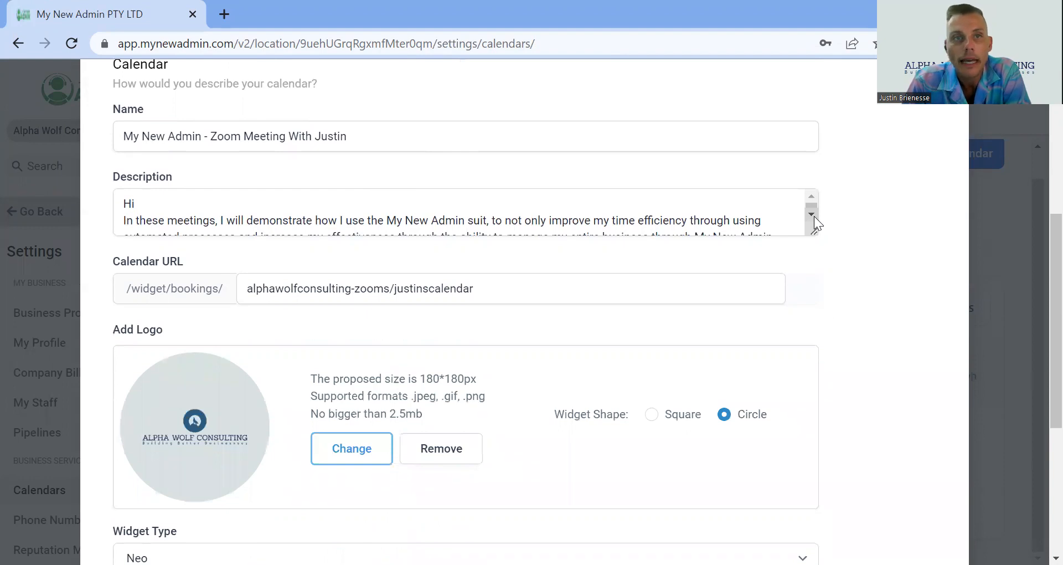
{"action": "scroll", "coordinate": [813, 216], "scroll_direction": "down", "scroll_amount": 5}
{"action": "left_click", "coordinate": [791, 197]}
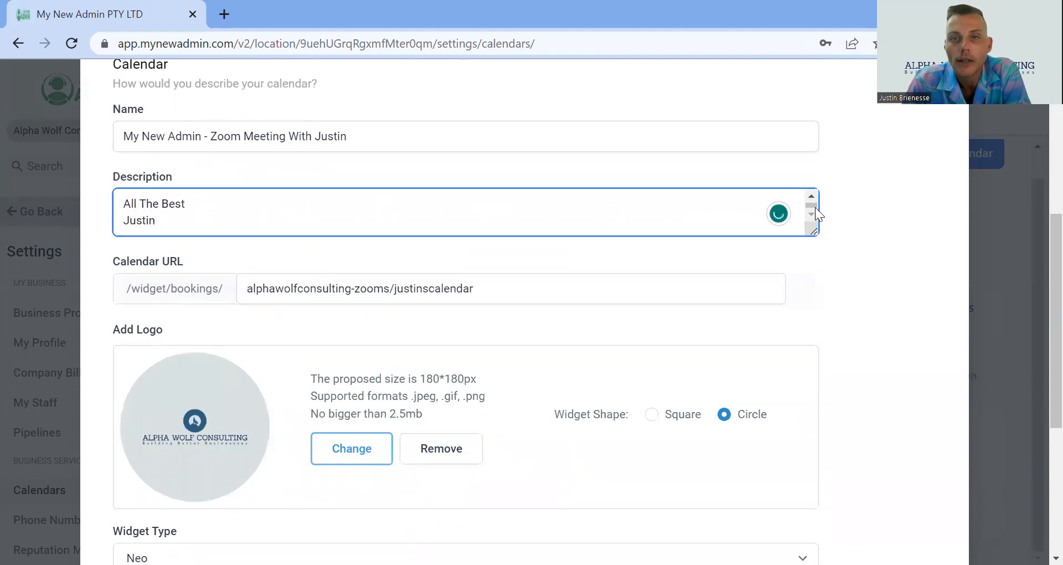
{"action": "scroll", "coordinate": [815, 207], "scroll_direction": "up", "scroll_amount": 5}
{"action": "scroll", "coordinate": [815, 205], "scroll_direction": "up", "scroll_amount": 1}
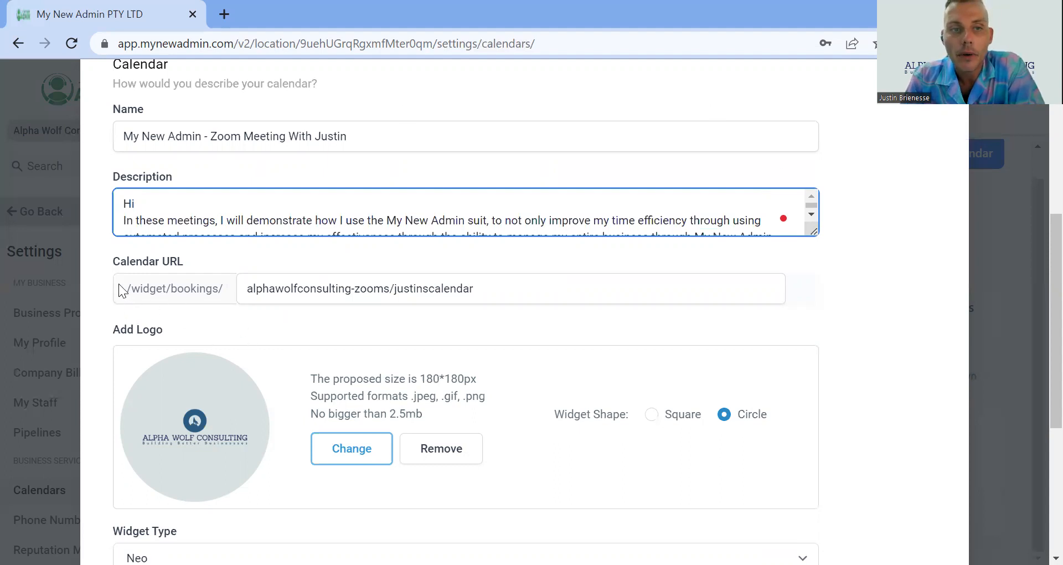
{"action": "triple_click", "coordinate": [277, 289]}
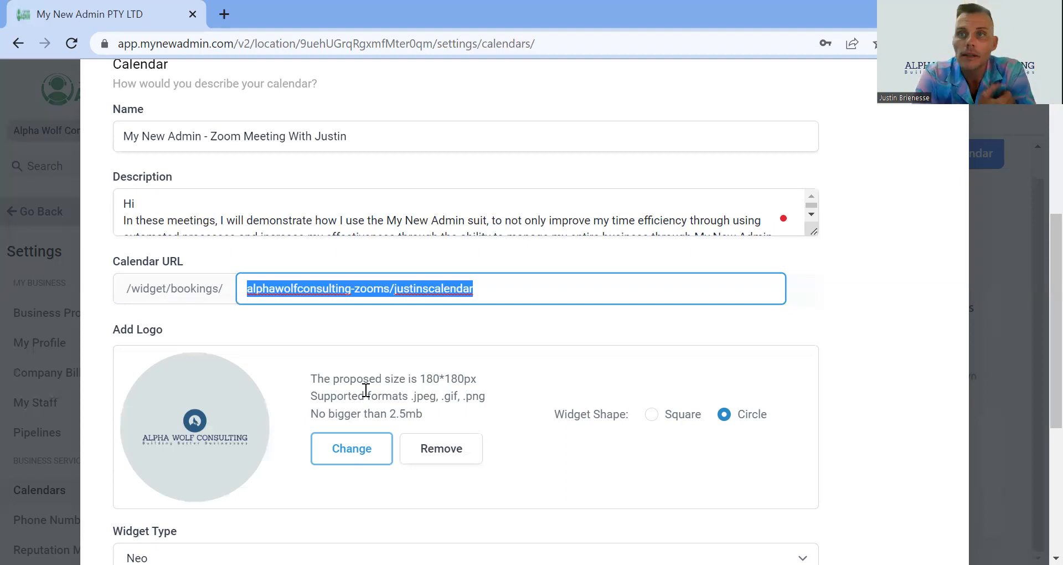
Open the Availability step and inspect the slot duration and slot interval options
{"action": "scroll", "coordinate": [583, 301], "scroll_direction": "up", "scroll_amount": 5}
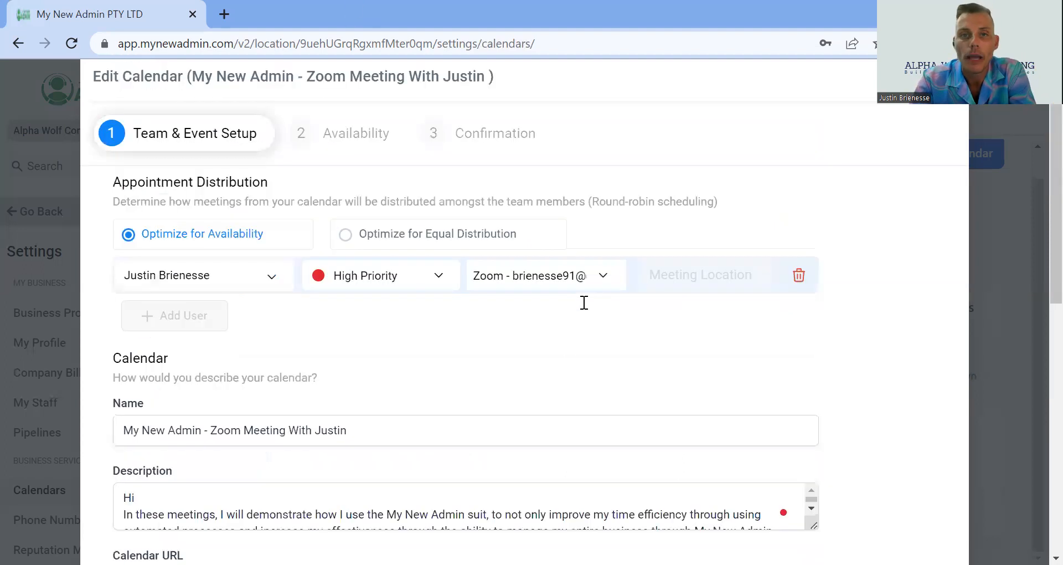
{"action": "left_click", "coordinate": [302, 180]}
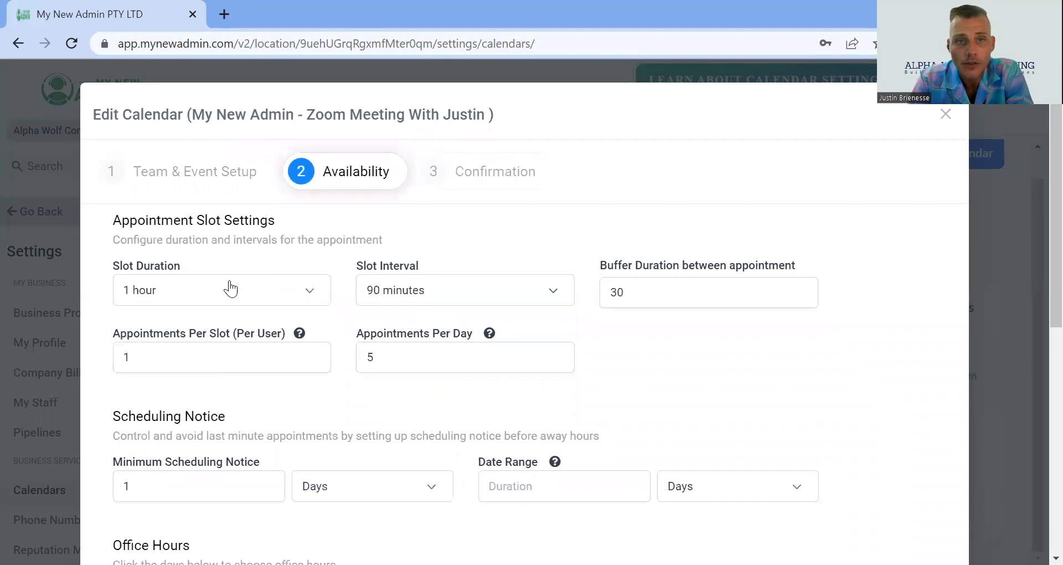
{"action": "left_click", "coordinate": [190, 297]}
{"action": "left_click", "coordinate": [301, 302]}
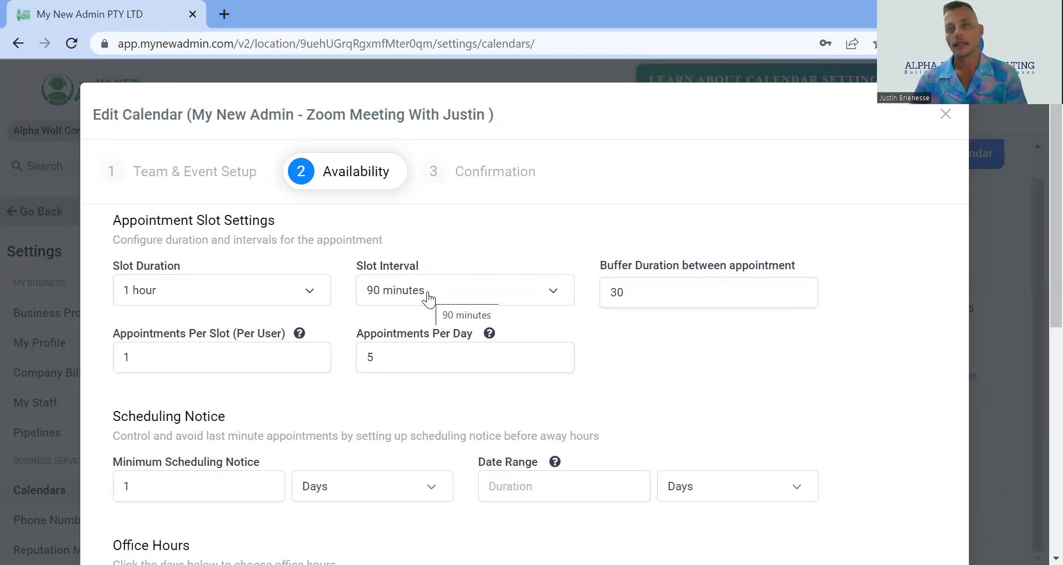
{"action": "left_click", "coordinate": [429, 300]}
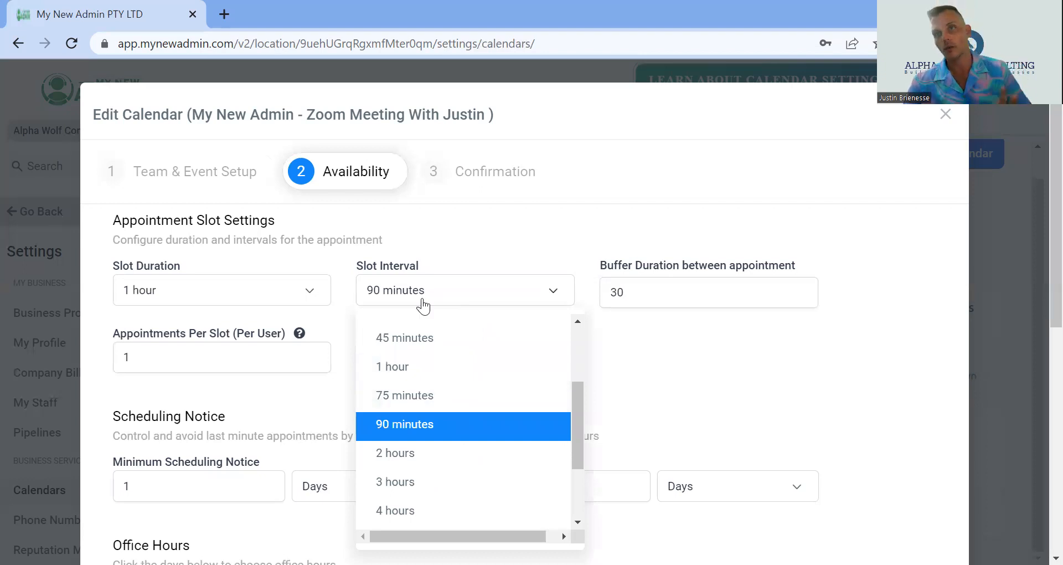
{"action": "left_click", "coordinate": [423, 305]}
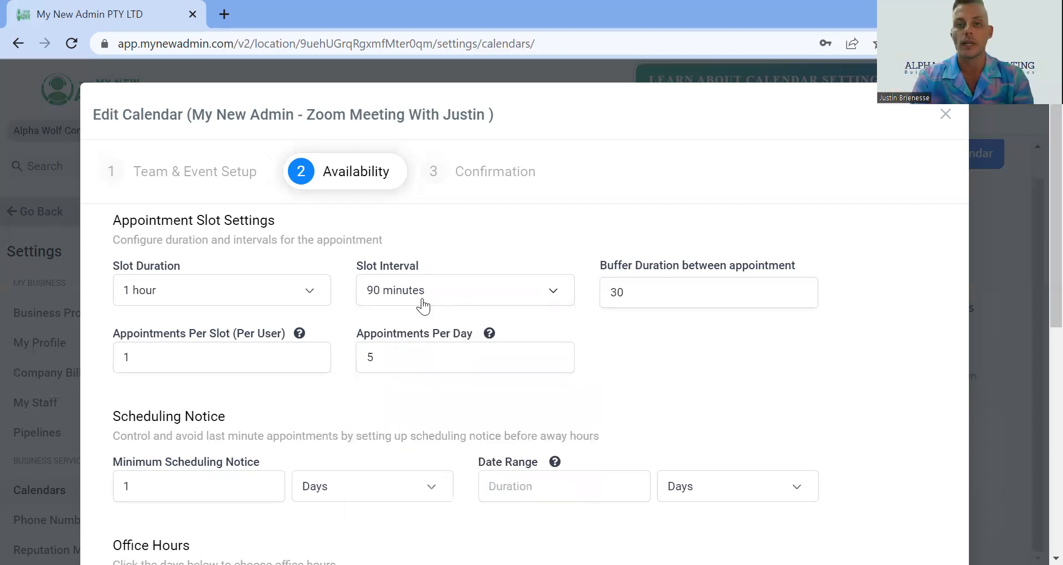
Review the buffer duration, appointments per day, scheduling notice and office hours settings
{"action": "left_click", "coordinate": [655, 287]}
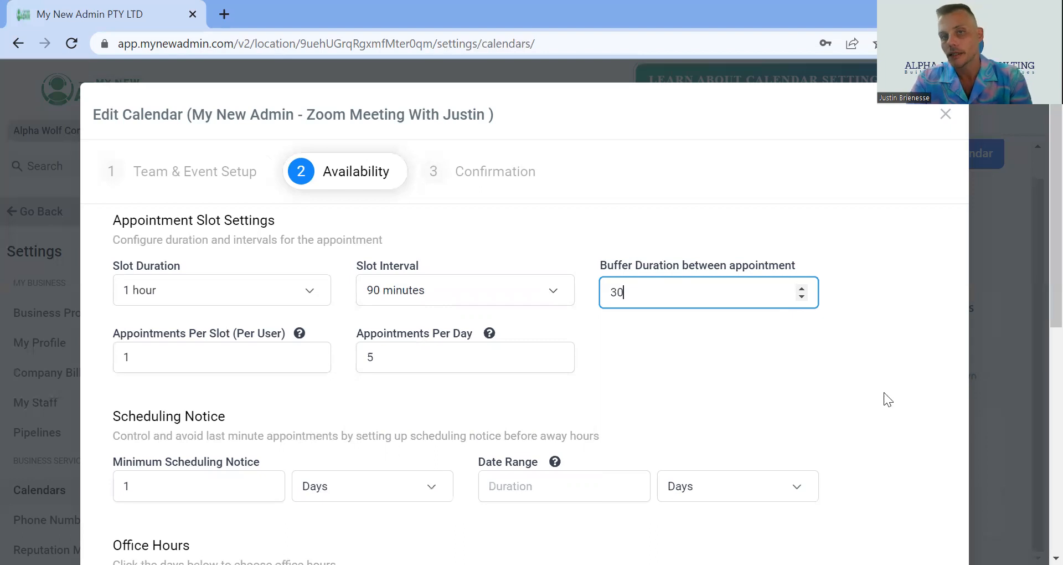
{"action": "scroll", "coordinate": [233, 368], "scroll_direction": "down", "scroll_amount": 1}
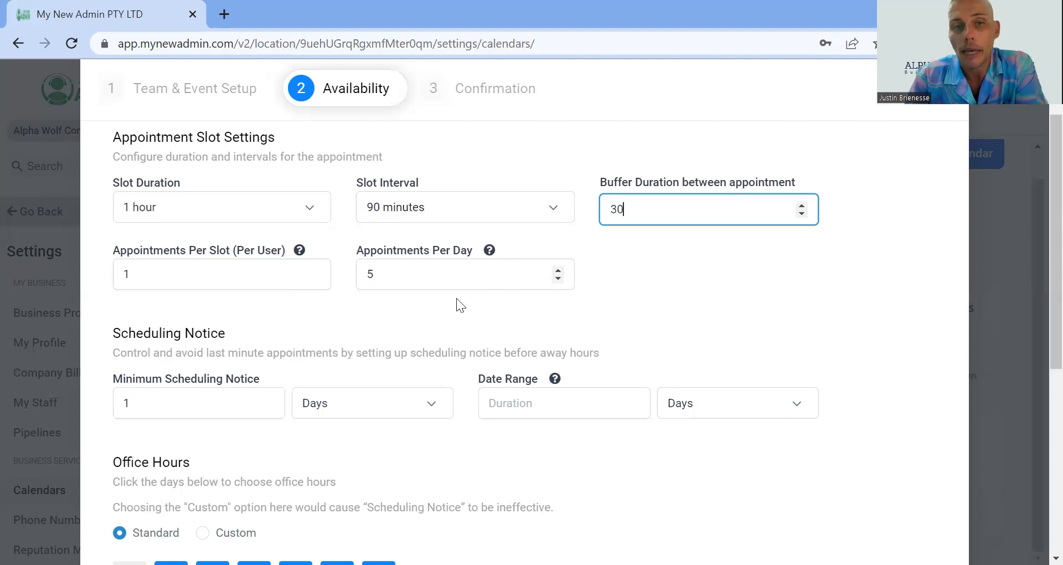
{"action": "left_click", "coordinate": [460, 275]}
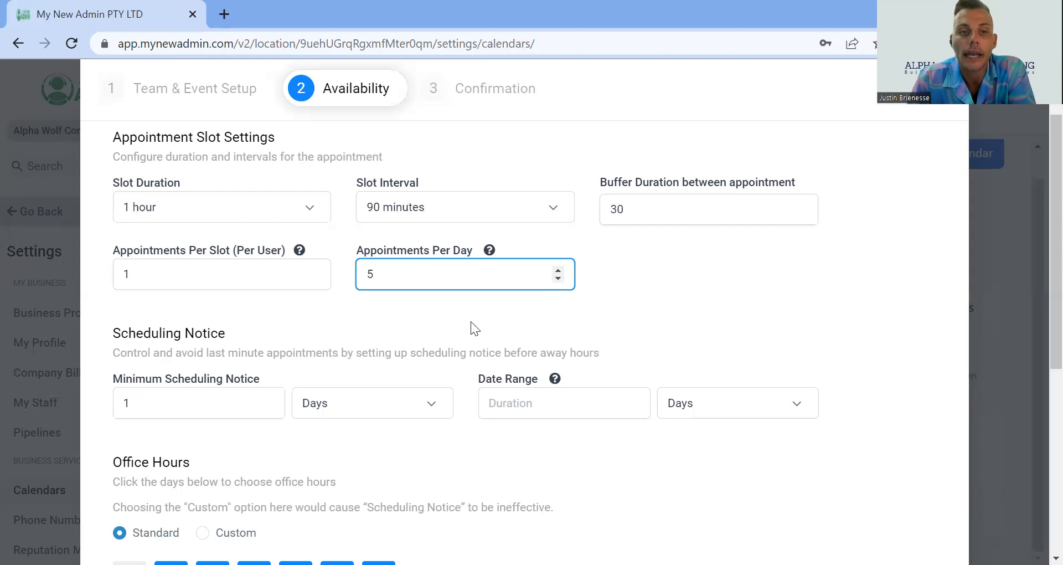
{"action": "scroll", "coordinate": [394, 440], "scroll_direction": "down", "scroll_amount": 2}
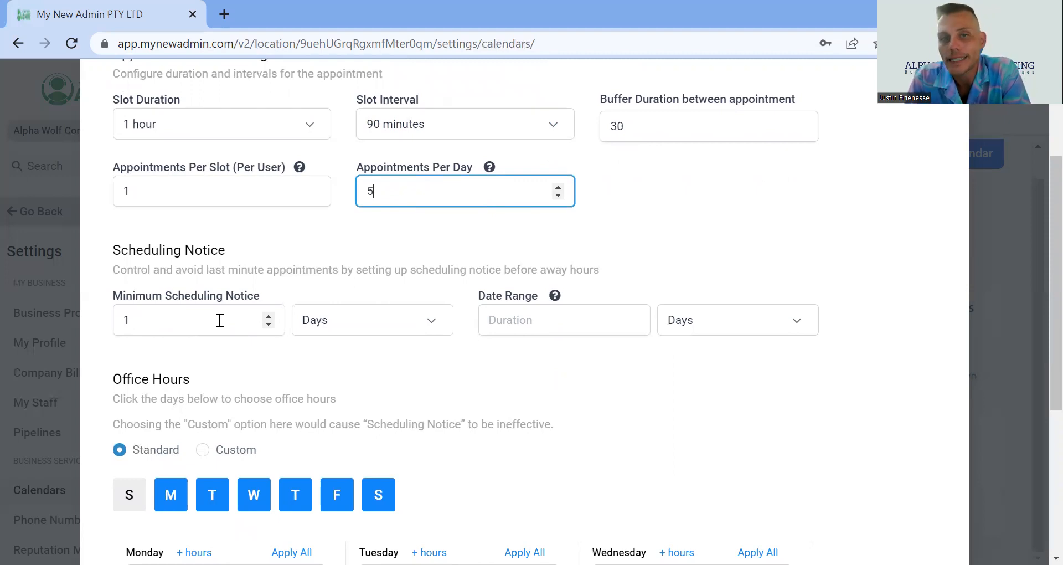
{"action": "scroll", "coordinate": [219, 319], "scroll_direction": "down", "scroll_amount": 4}
{"action": "scroll", "coordinate": [218, 325], "scroll_direction": "up", "scroll_amount": 2}
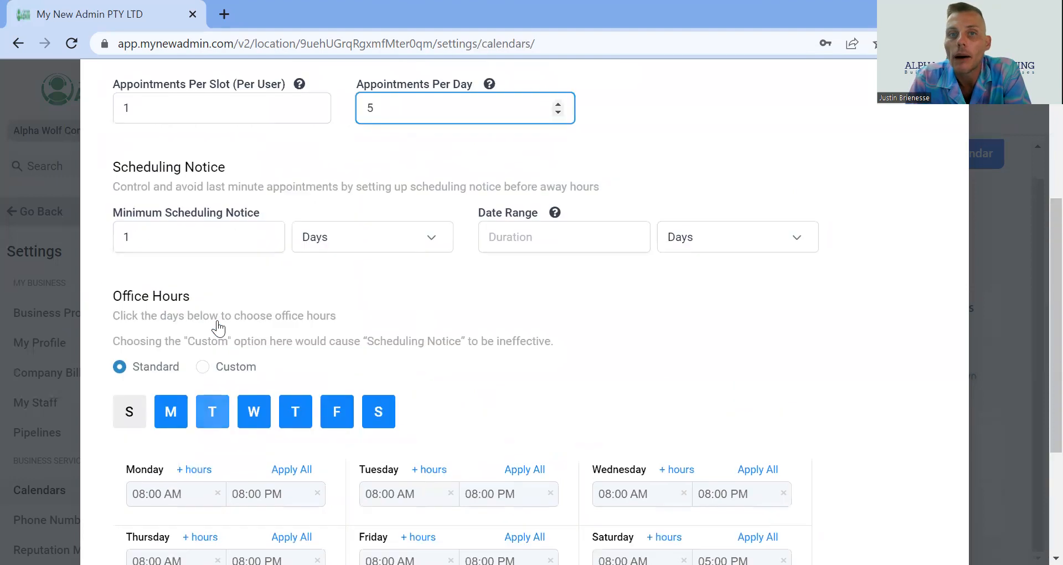
{"action": "scroll", "coordinate": [271, 313], "scroll_direction": "down", "scroll_amount": 3}
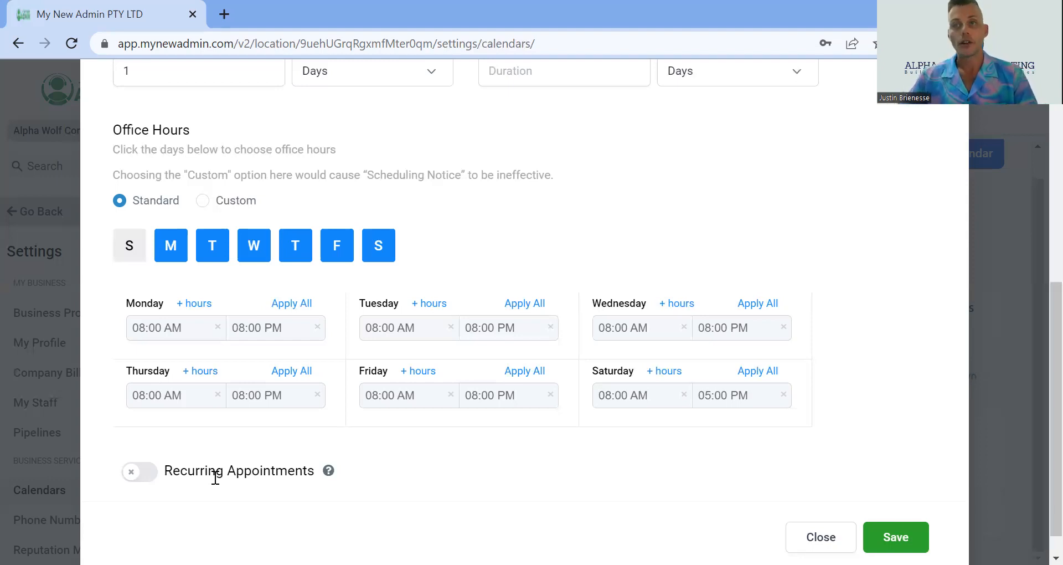
{"action": "scroll", "coordinate": [541, 294], "scroll_direction": "up", "scroll_amount": 8}
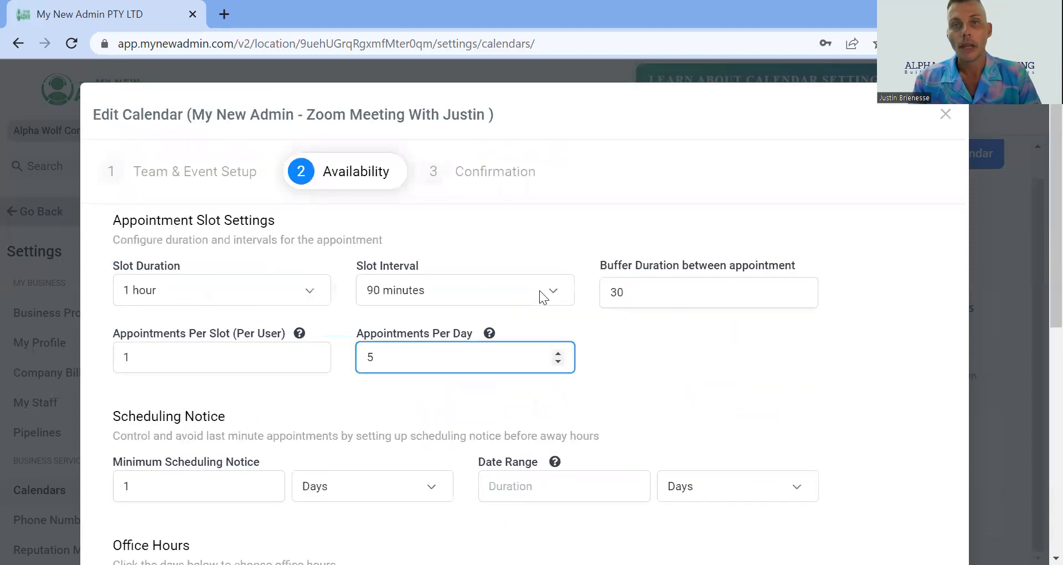
Open the Confirmation step and review the form settings and notification options
{"action": "left_click", "coordinate": [494, 171]}
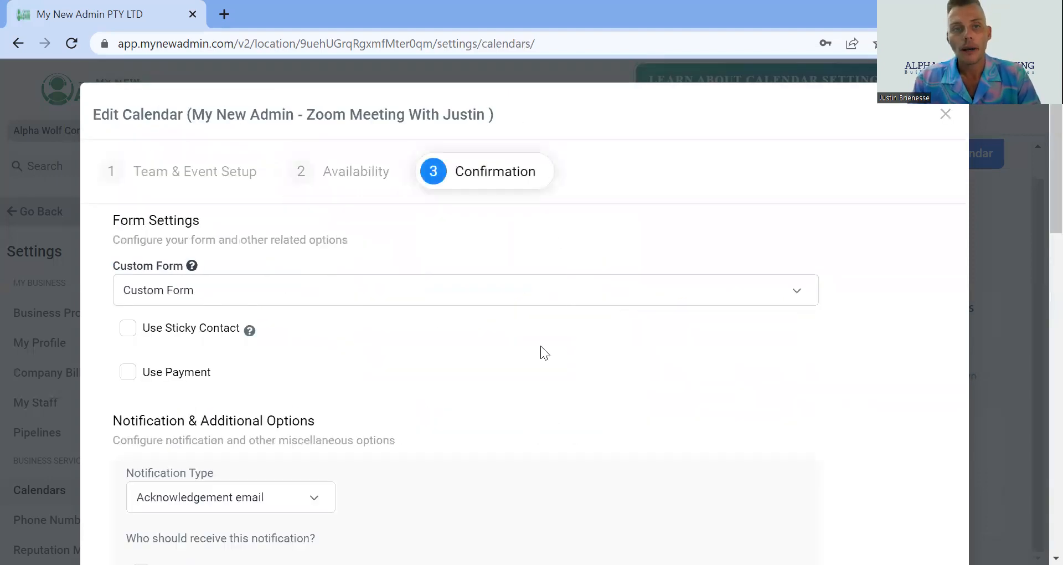
{"action": "scroll", "coordinate": [533, 339], "scroll_direction": "down", "scroll_amount": 3}
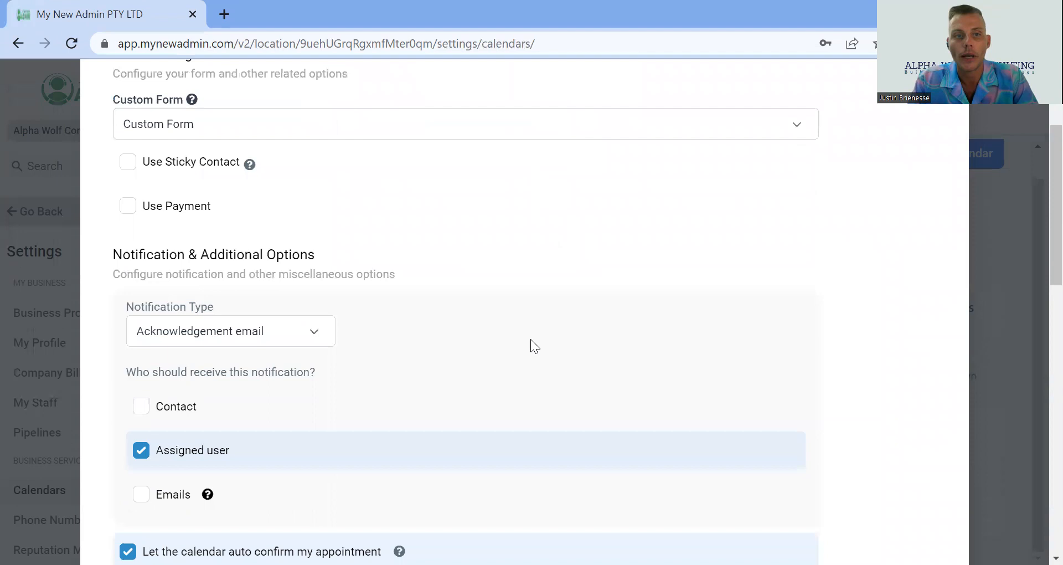
{"action": "scroll", "coordinate": [530, 339], "scroll_direction": "down", "scroll_amount": 2}
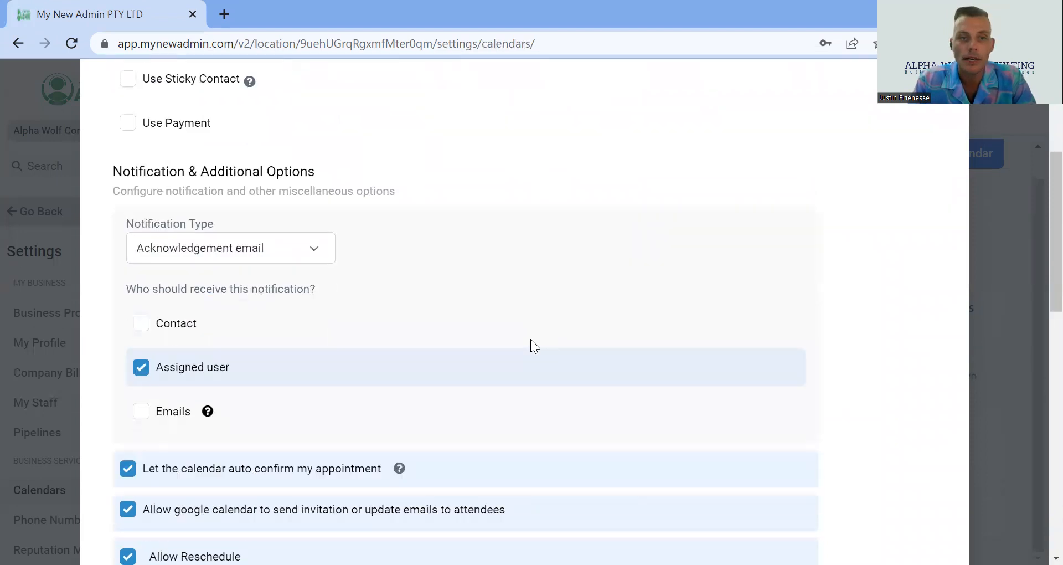
Scroll through the notification recipients, auto-confirm, reschedule, cancellation and additional notes options of the Confirmation step
{"action": "scroll", "coordinate": [530, 339], "scroll_direction": "down", "scroll_amount": 1}
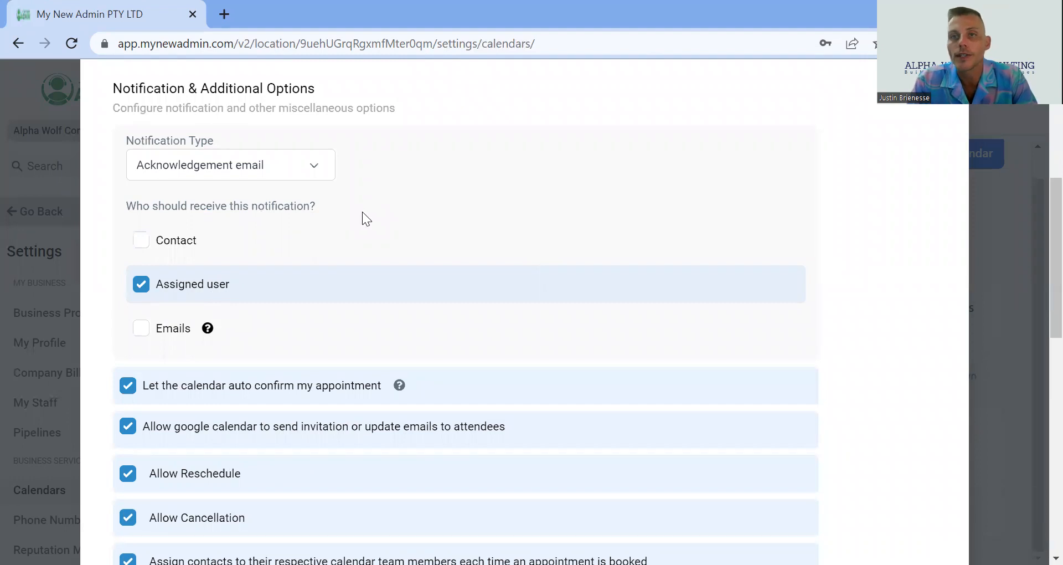
{"action": "scroll", "coordinate": [363, 213], "scroll_direction": "down", "scroll_amount": 2}
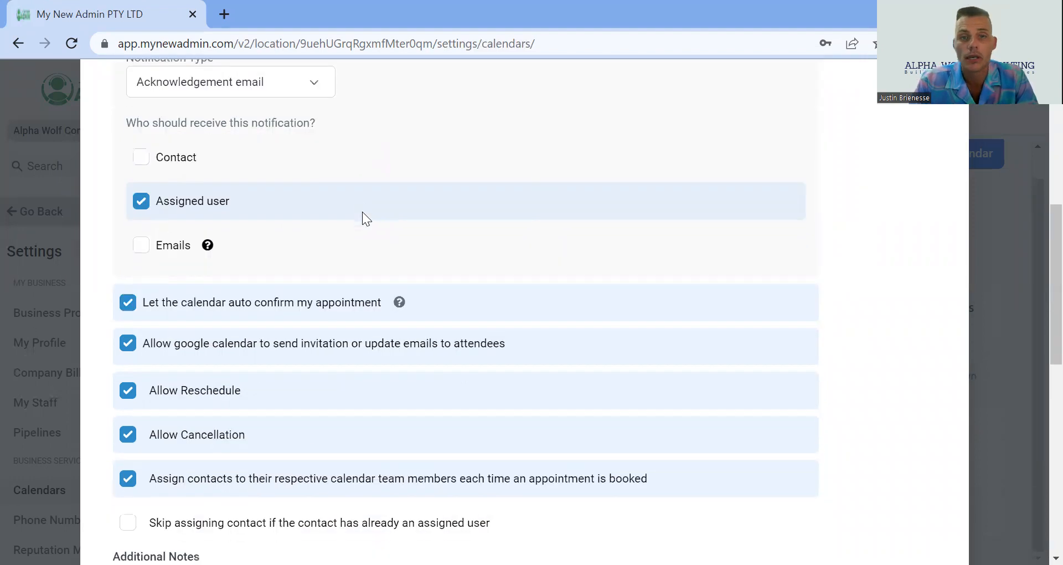
{"action": "scroll", "coordinate": [363, 212], "scroll_direction": "down", "scroll_amount": 3}
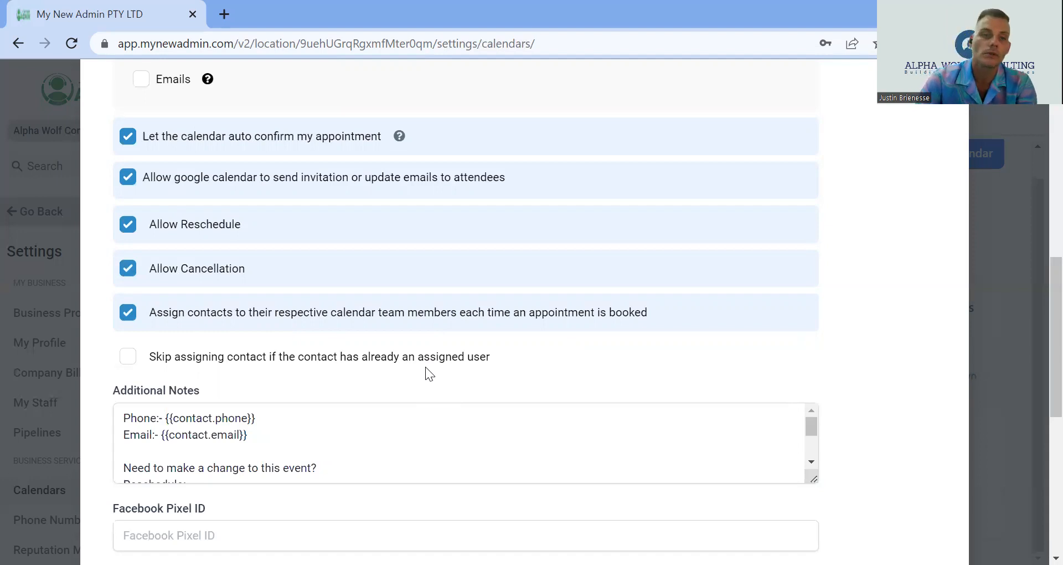
{"action": "scroll", "coordinate": [393, 360], "scroll_direction": "down", "scroll_amount": 1}
{"action": "scroll", "coordinate": [389, 376], "scroll_direction": "up", "scroll_amount": 1}
{"action": "scroll", "coordinate": [389, 376], "scroll_direction": "down", "scroll_amount": 2}
{"action": "scroll", "coordinate": [390, 377], "scroll_direction": "up", "scroll_amount": 1}
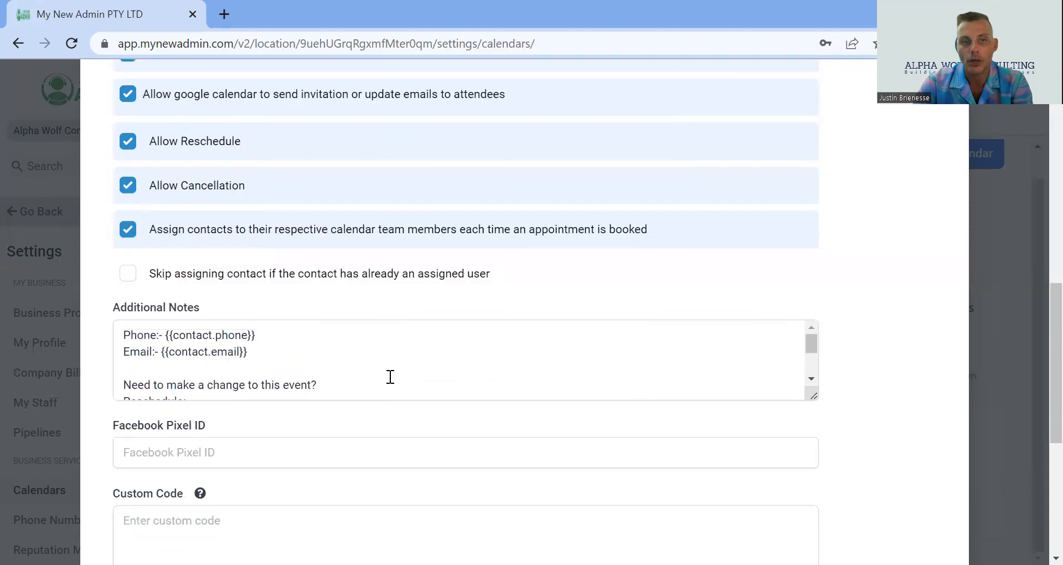
{"action": "scroll", "coordinate": [258, 369], "scroll_direction": "down", "scroll_amount": 2}
{"action": "scroll", "coordinate": [258, 370], "scroll_direction": "up", "scroll_amount": 2}
{"action": "scroll", "coordinate": [323, 381], "scroll_direction": "down", "scroll_amount": 2}
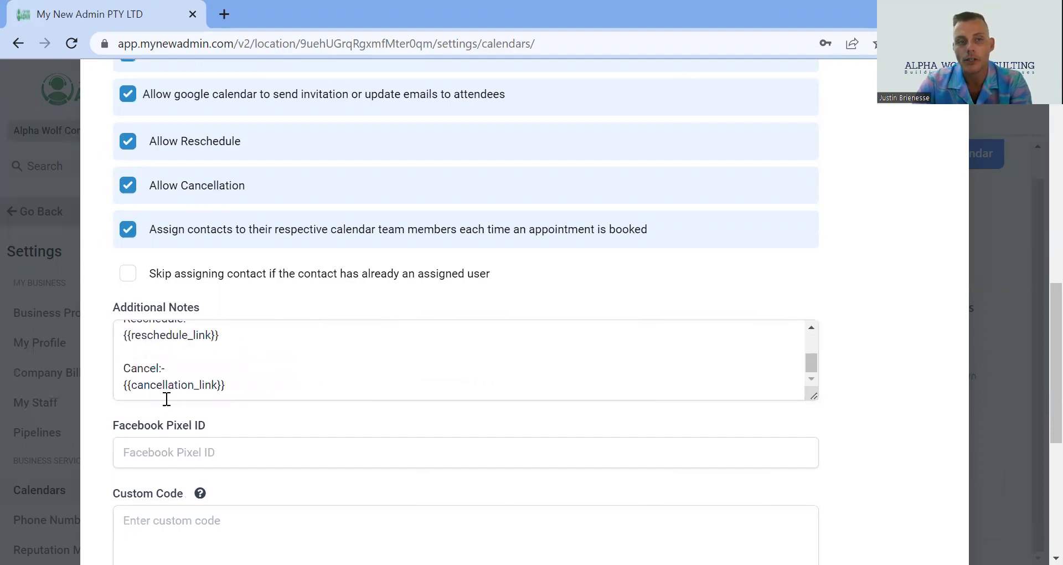
Review the Facebook Pixel ID, custom code and form submission thank-you message, then close the calendar editor
{"action": "scroll", "coordinate": [170, 388], "scroll_direction": "down", "scroll_amount": 2}
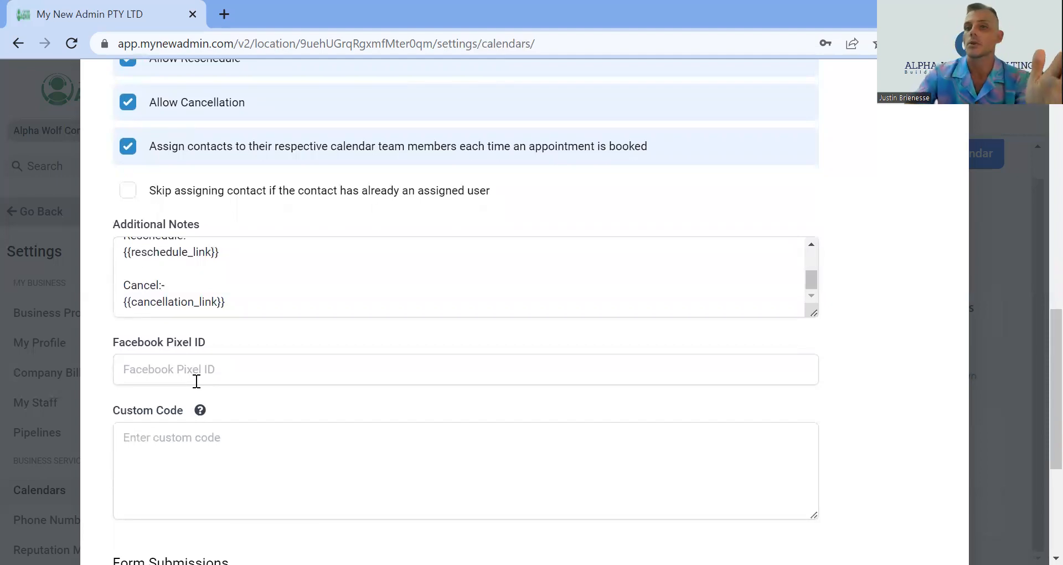
{"action": "scroll", "coordinate": [194, 382], "scroll_direction": "down", "scroll_amount": 2}
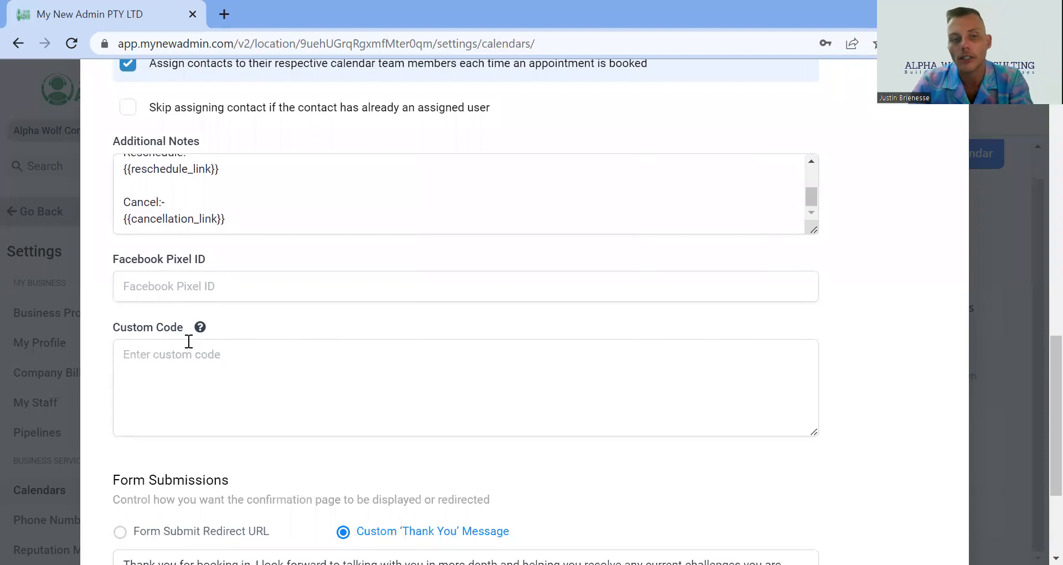
{"action": "scroll", "coordinate": [226, 410], "scroll_direction": "down", "scroll_amount": 3}
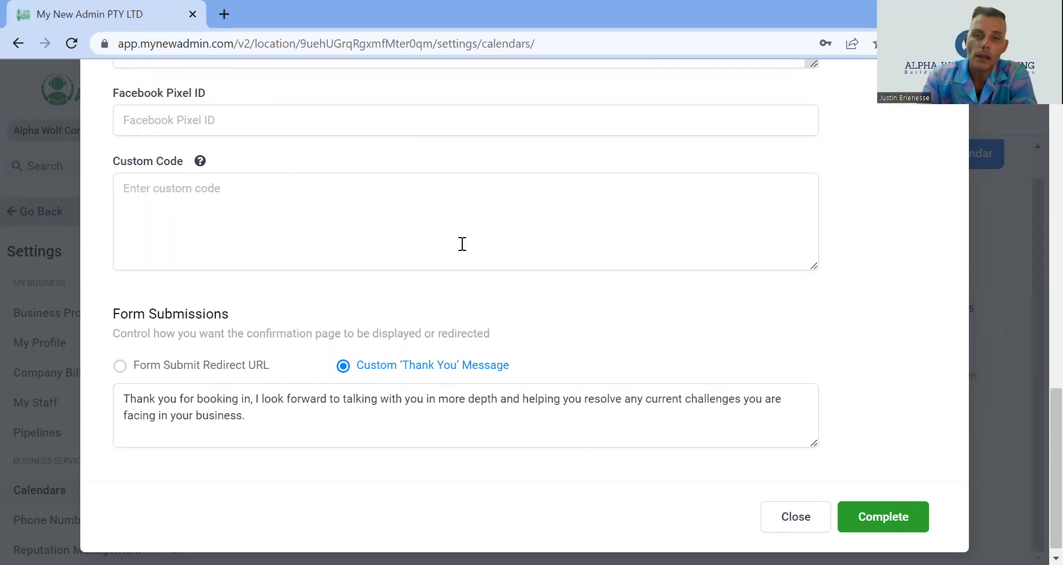
{"action": "scroll", "coordinate": [676, 328], "scroll_direction": "up", "scroll_amount": 9}
{"action": "scroll", "coordinate": [676, 328], "scroll_direction": "down", "scroll_amount": 10}
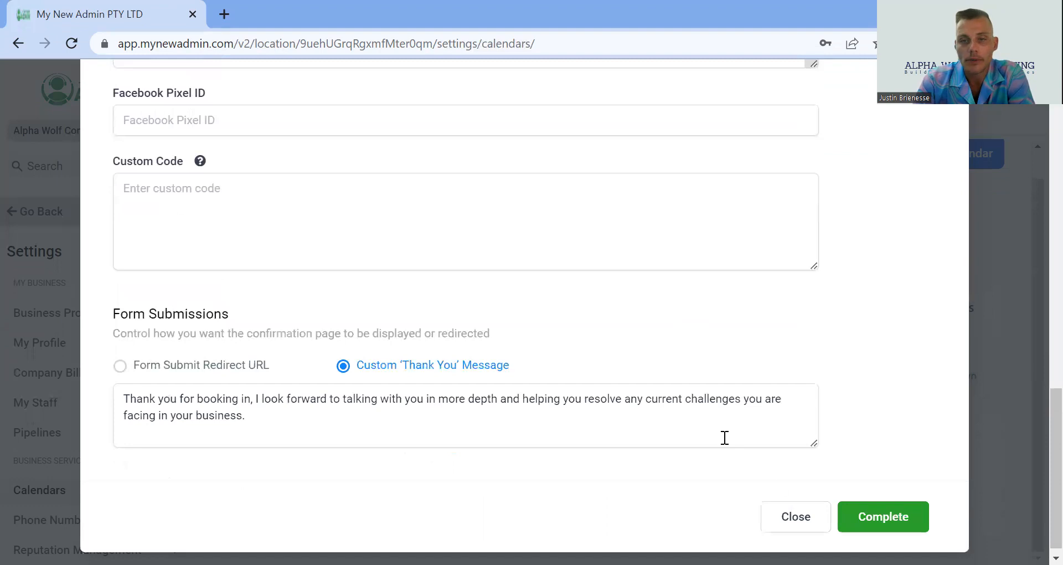
{"action": "left_click", "coordinate": [794, 515]}
{"action": "scroll", "coordinate": [487, 343], "scroll_direction": "up", "scroll_amount": 1}
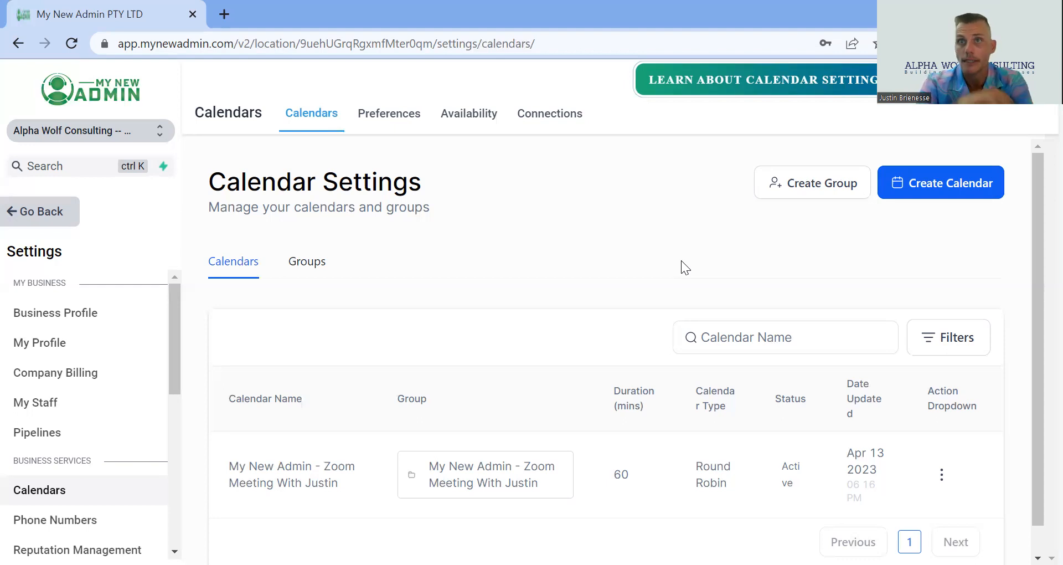
Open the calendar Preferences and inspect the meeting location options
{"action": "left_click", "coordinate": [379, 111]}
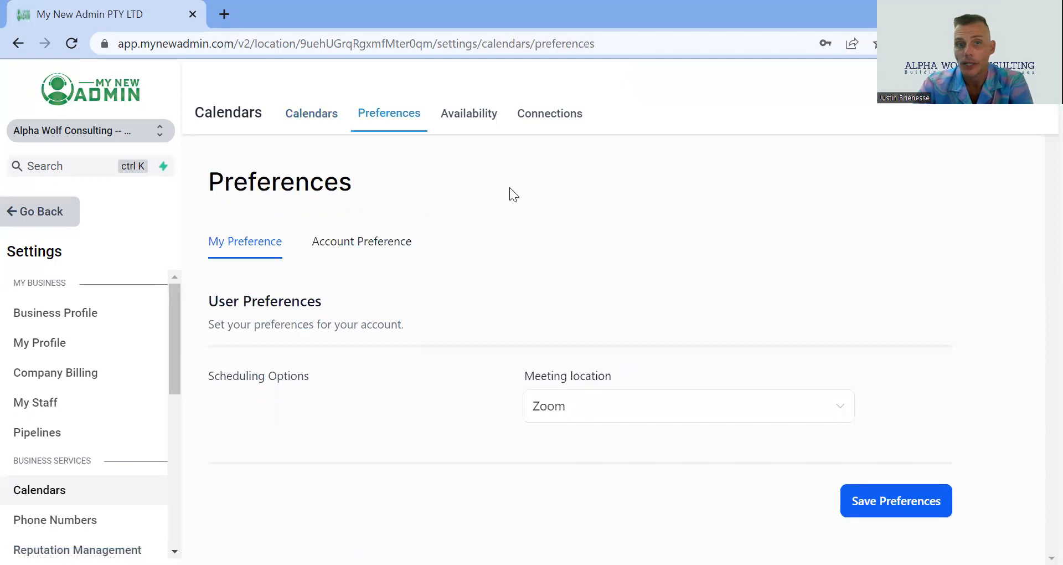
{"action": "left_click", "coordinate": [619, 425]}
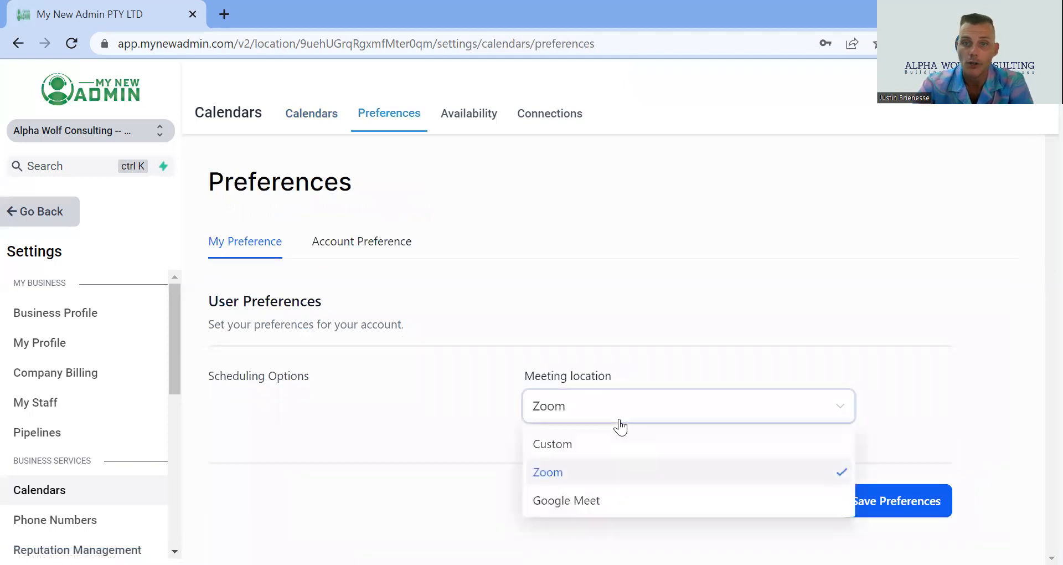
{"action": "left_click", "coordinate": [617, 292]}
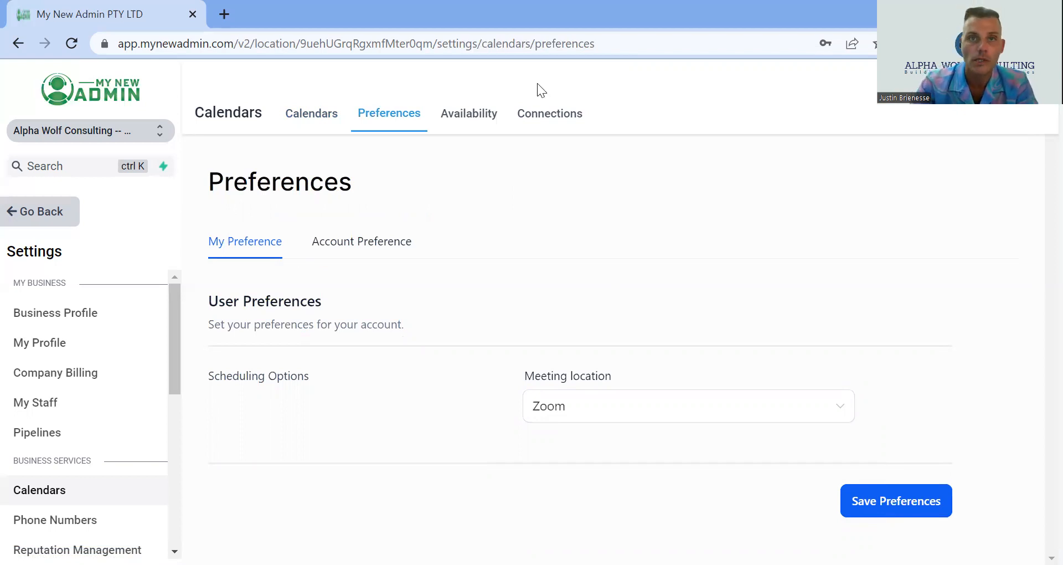
Open the calendar Availability settings
{"action": "left_click", "coordinate": [490, 126]}
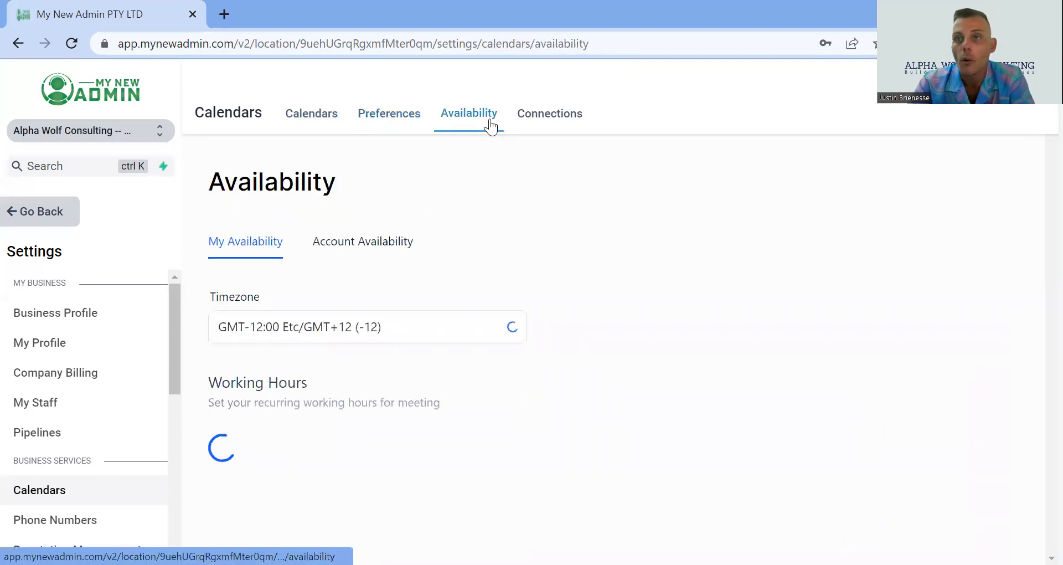